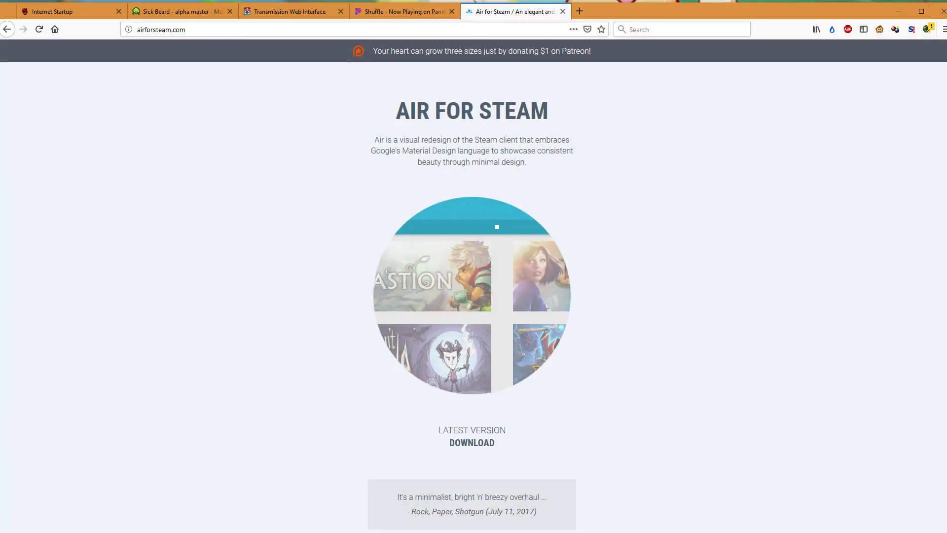
- Move Firefox to the screen top and select the airforsteam.com address
left_click_drag(646, 10, 646, 5)
left_click(277, 30)
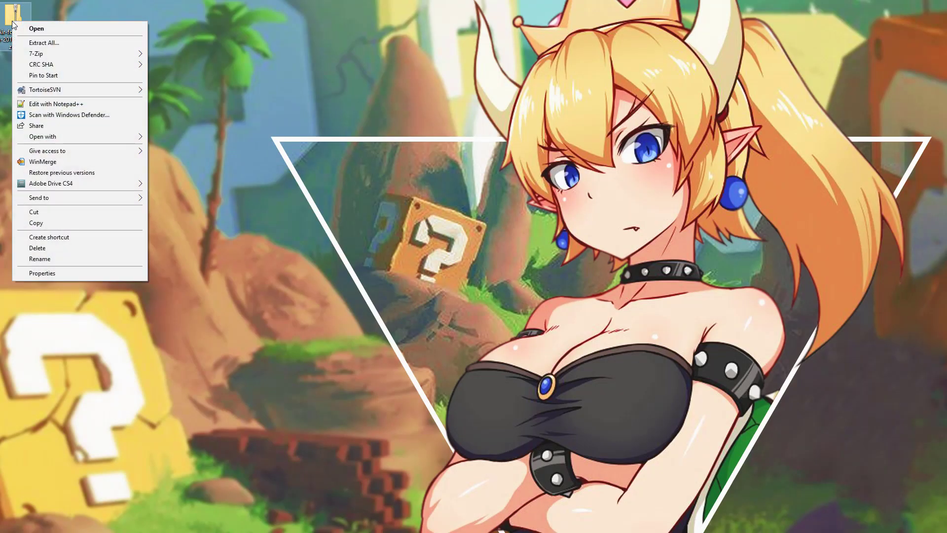
- Extract the Air for Steam archive with 7-Zip into an Air-for-Steam-2018-1114 folder
mouse_move(64, 55)
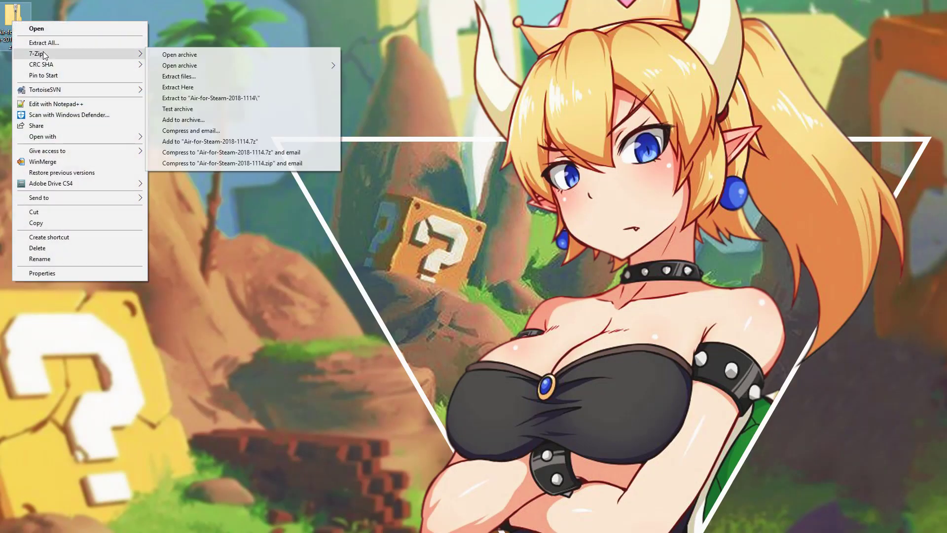
left_click(220, 100)
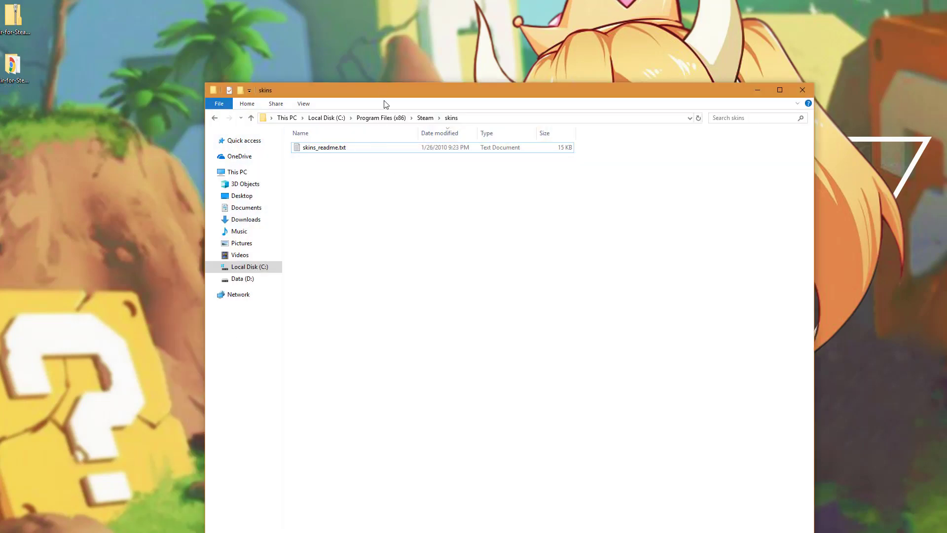
- Browse File Explorer to C:\Program Files (x86)\Steam\skins
left_click_drag(384, 93, 231, 27)
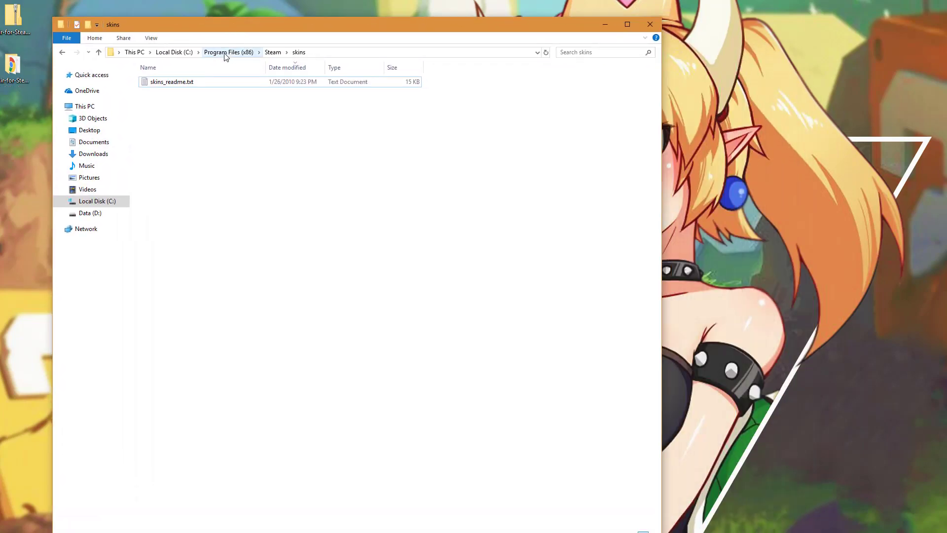
left_click(186, 53)
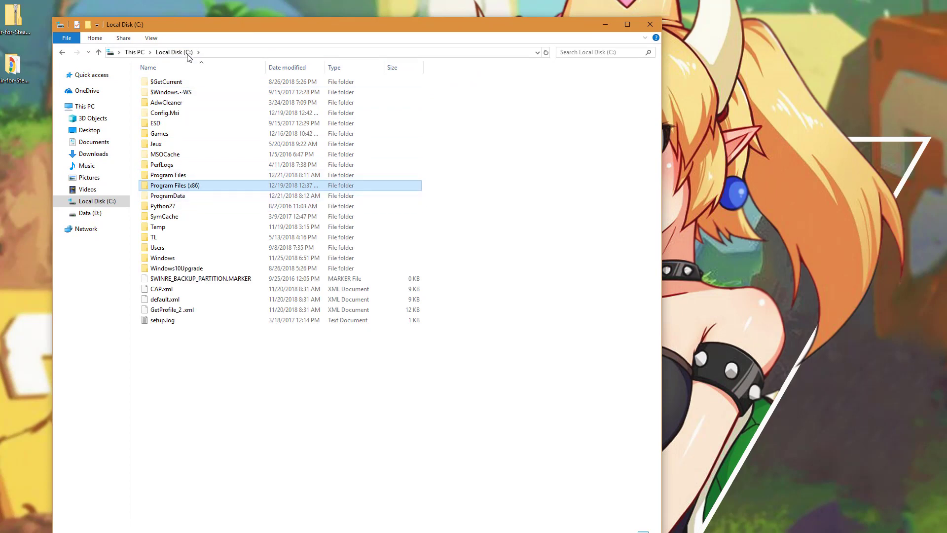
double_click(181, 187)
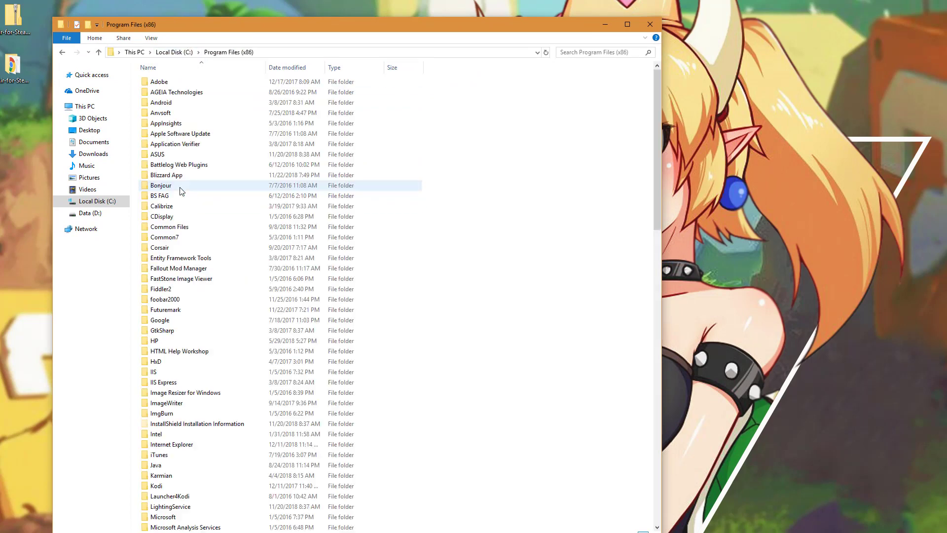
scroll(172, 362, "down", 15)
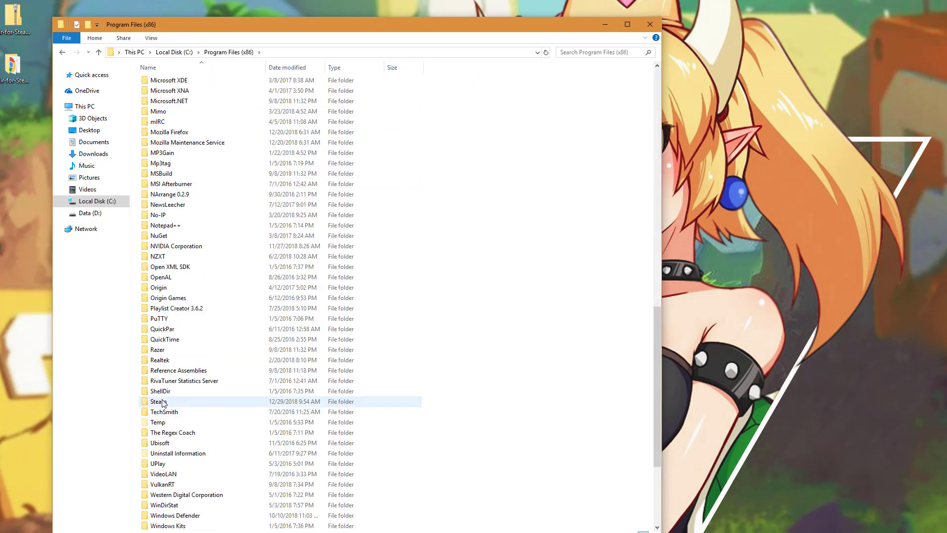
double_click(168, 402)
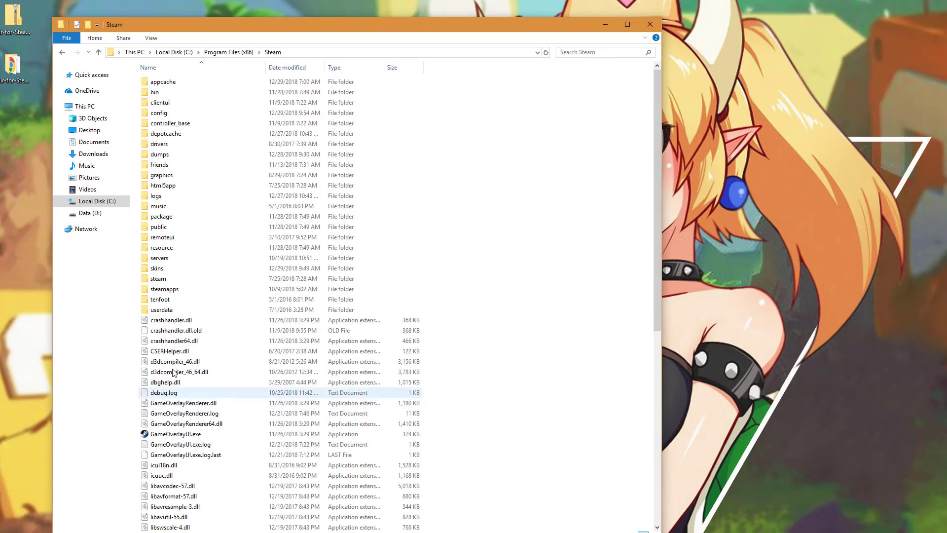
left_click(165, 269)
double_click(166, 269)
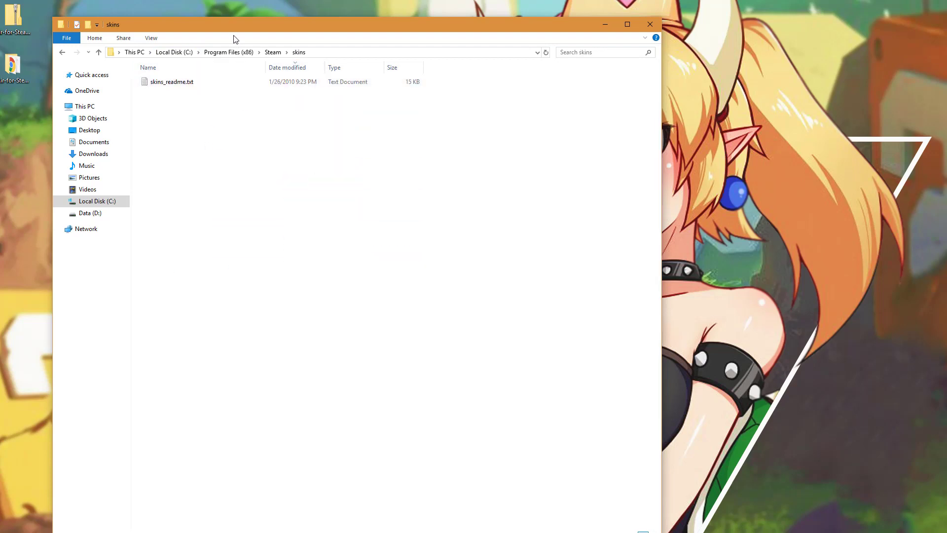
- Drag the Air-for-Steam-2018-1114 desktop folder into the skins folder
left_click_drag(235, 24, 400, 13)
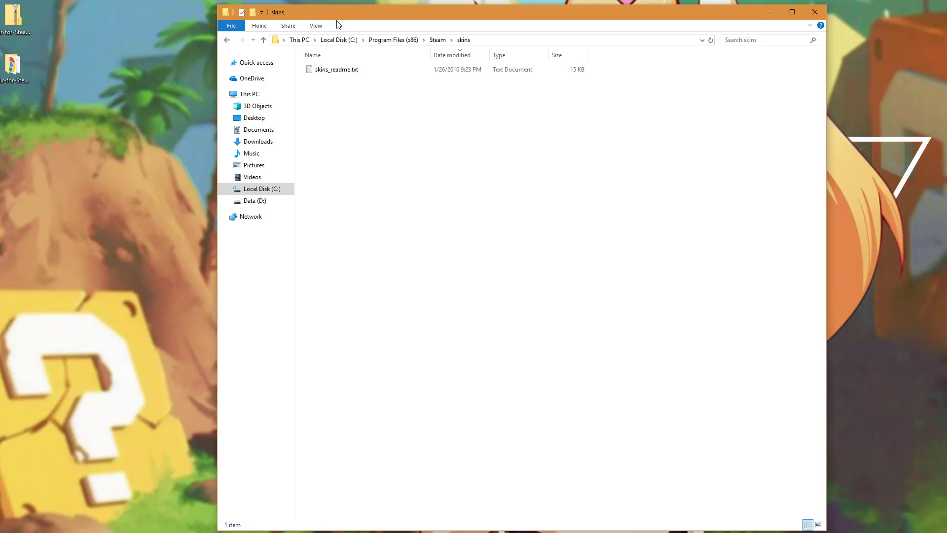
double_click(20, 70)
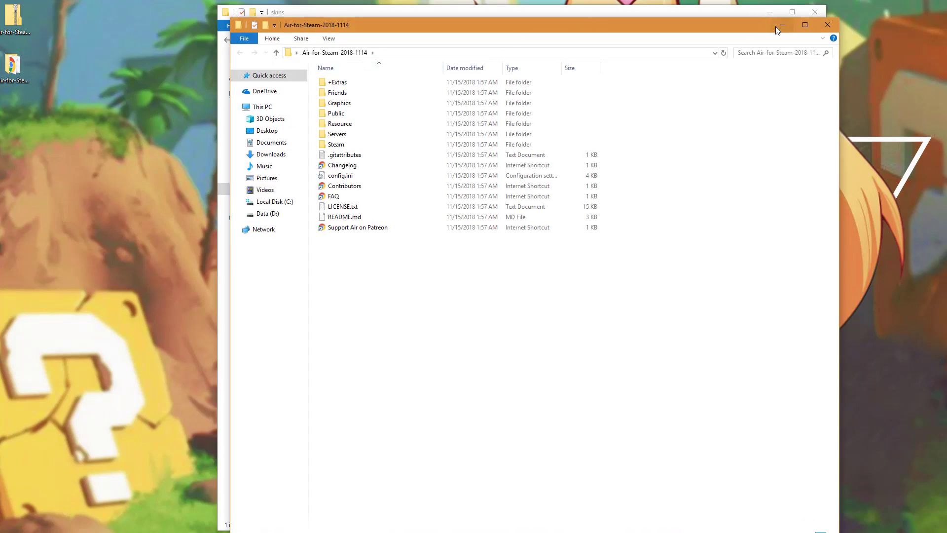
left_click(827, 25)
left_click_drag(14, 67, 452, 191)
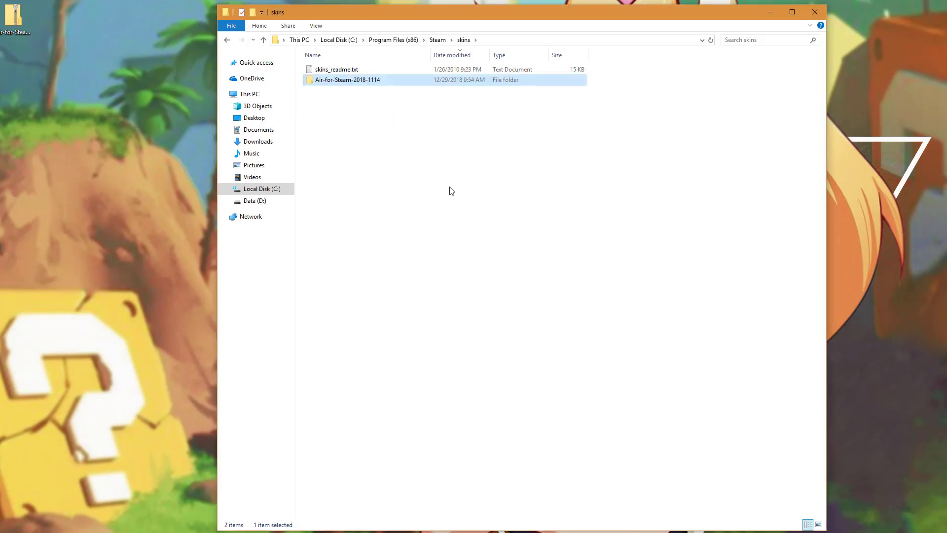
left_click(452, 191)
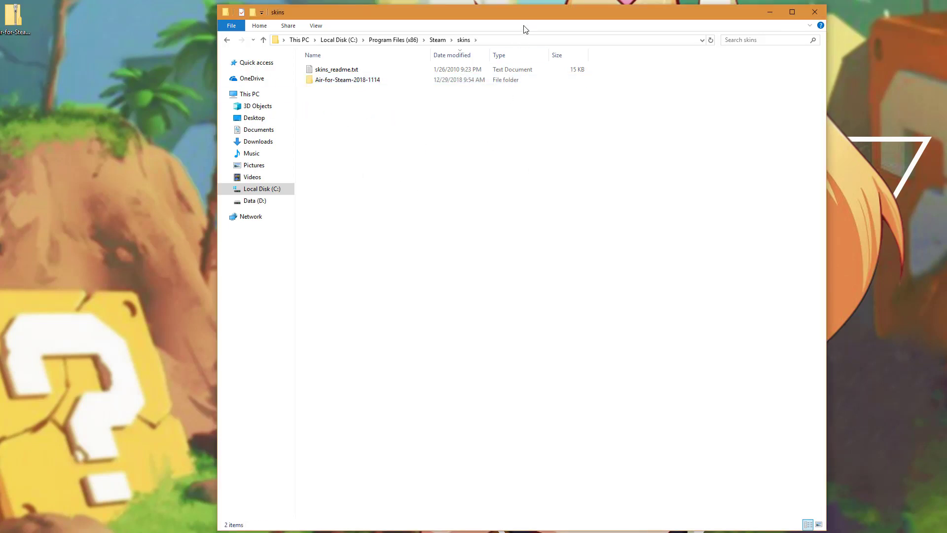
left_click_drag(518, 13, 458, 14)
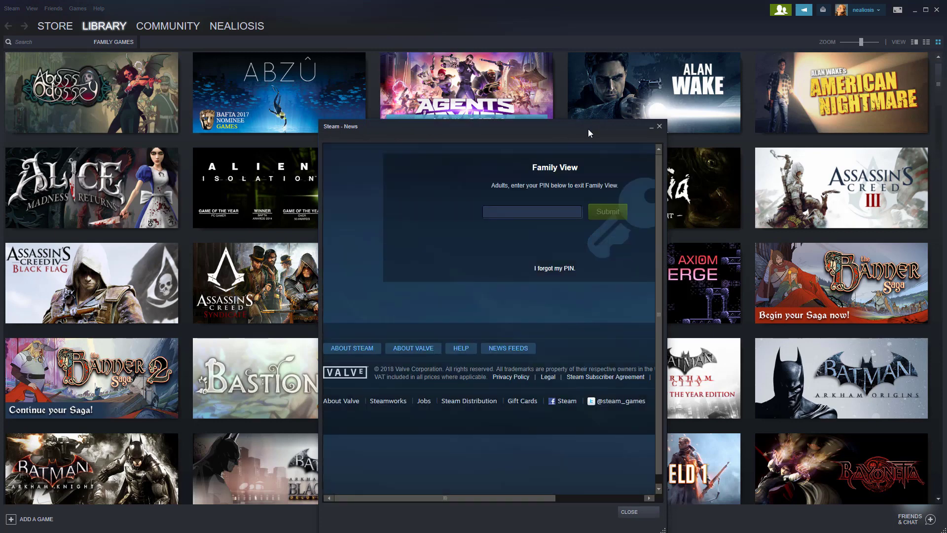
- Close the Steam News window and exit Family View by entering the PIN
left_click(659, 127)
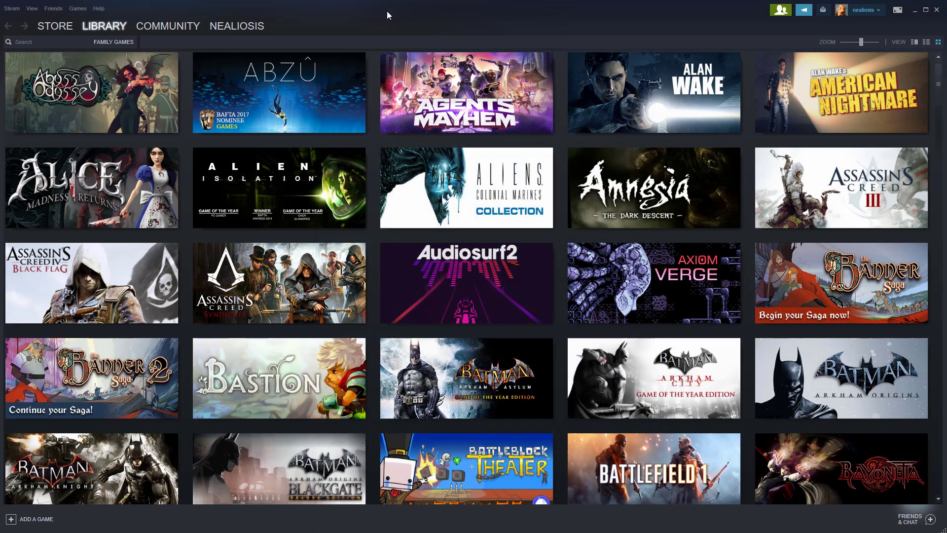
left_click(779, 10)
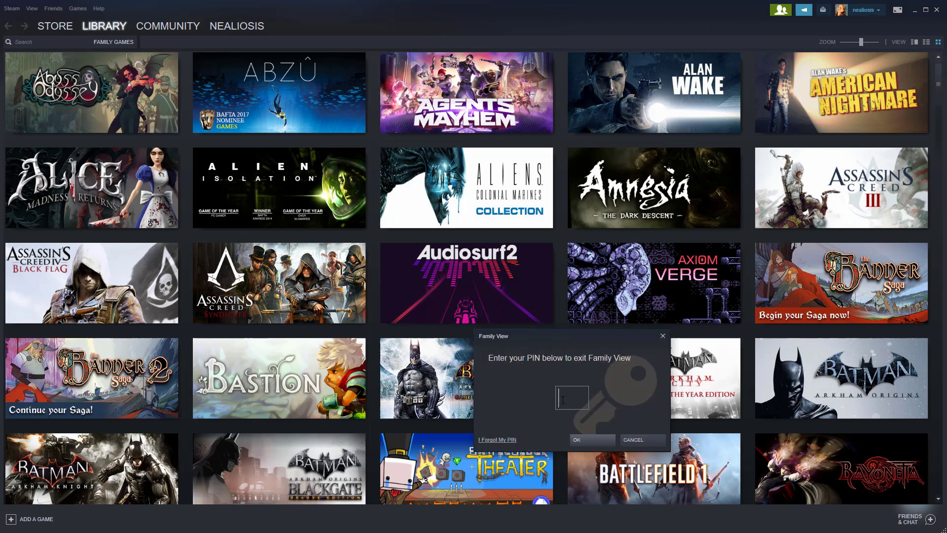
type("1234")
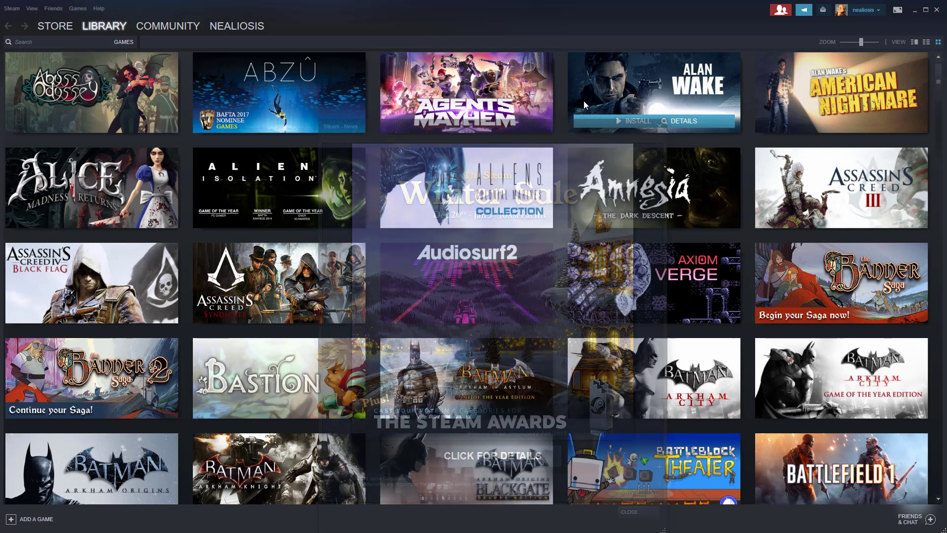
- Select Air-for-Steam-2018-1114 as the skin under Settings > Interface and restart Steam
left_click(12, 9)
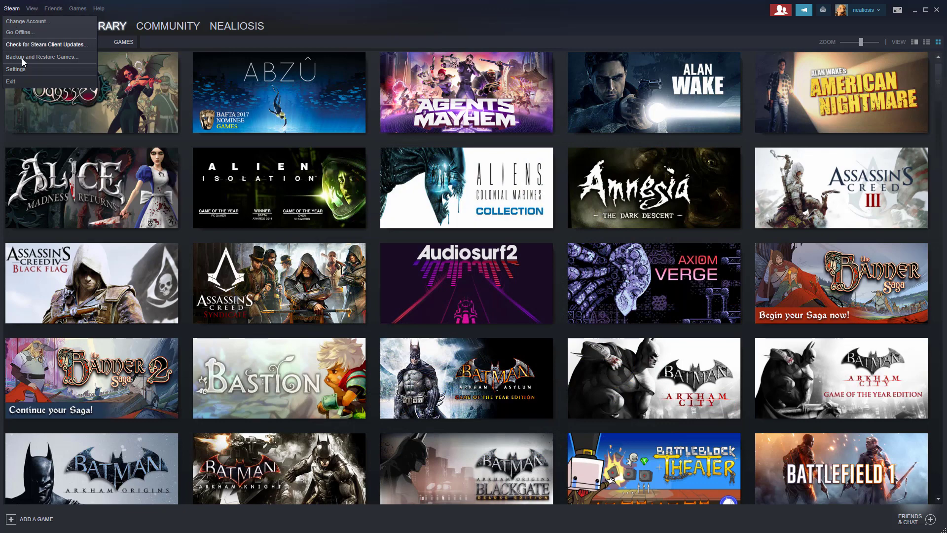
left_click(58, 76)
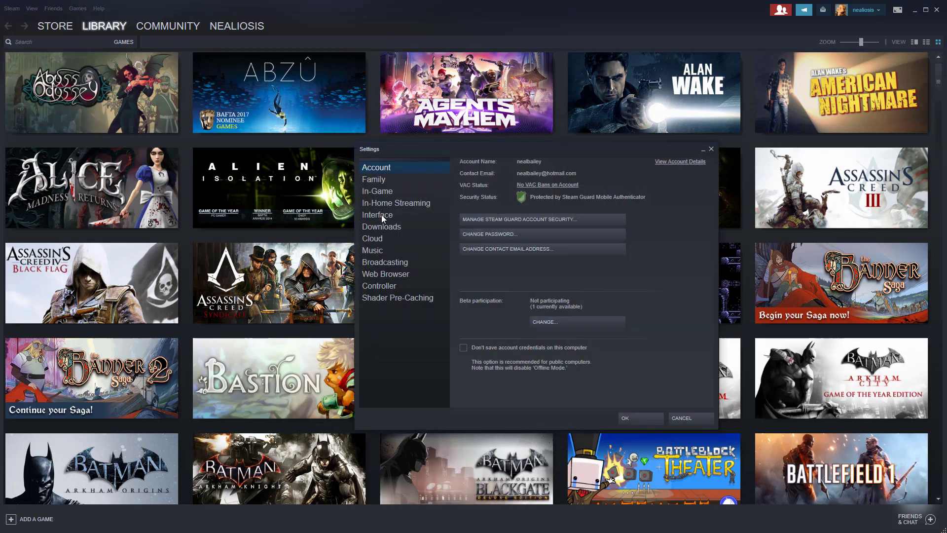
left_click(381, 214)
left_click(507, 259)
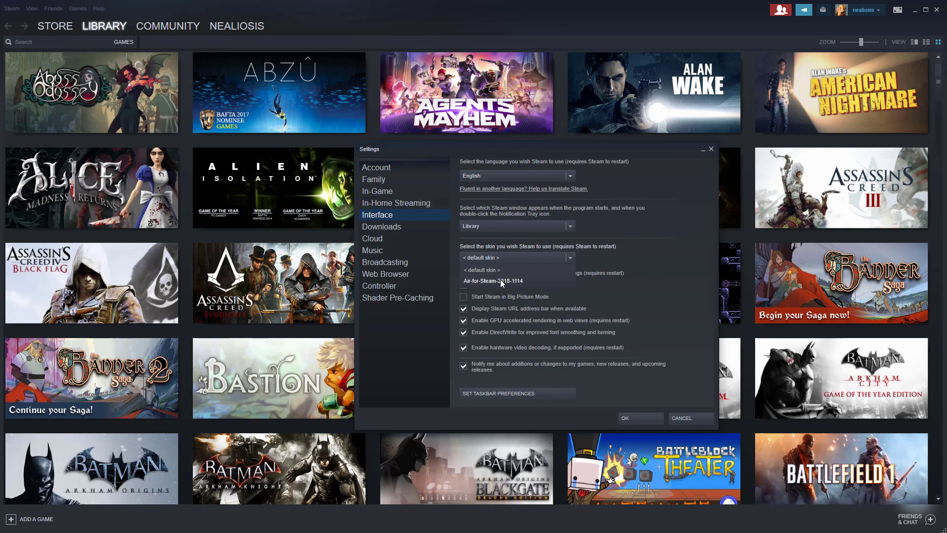
left_click(493, 280)
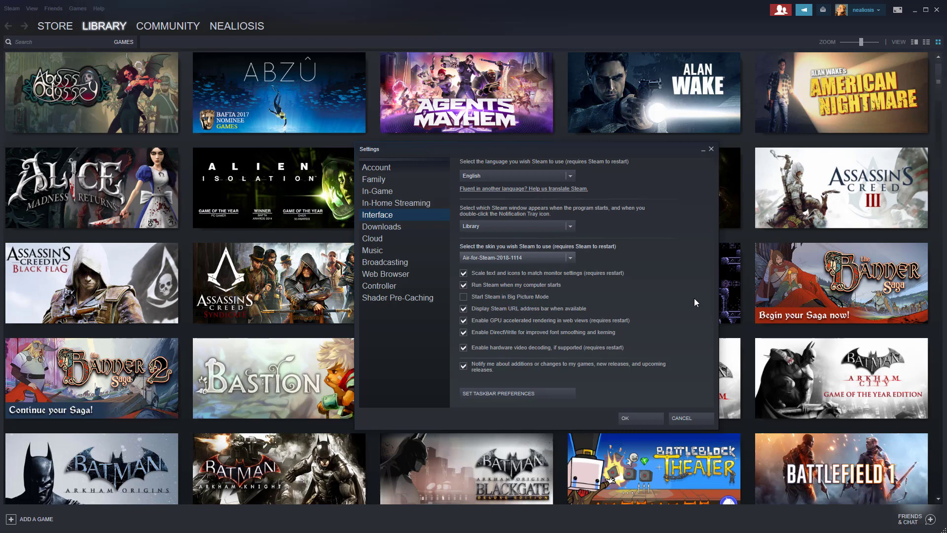
left_click(639, 417)
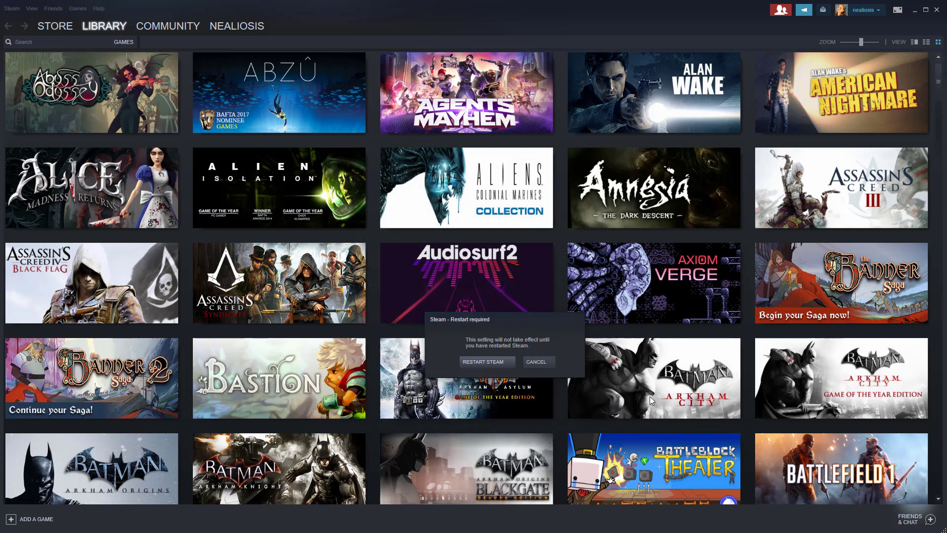
left_click(486, 361)
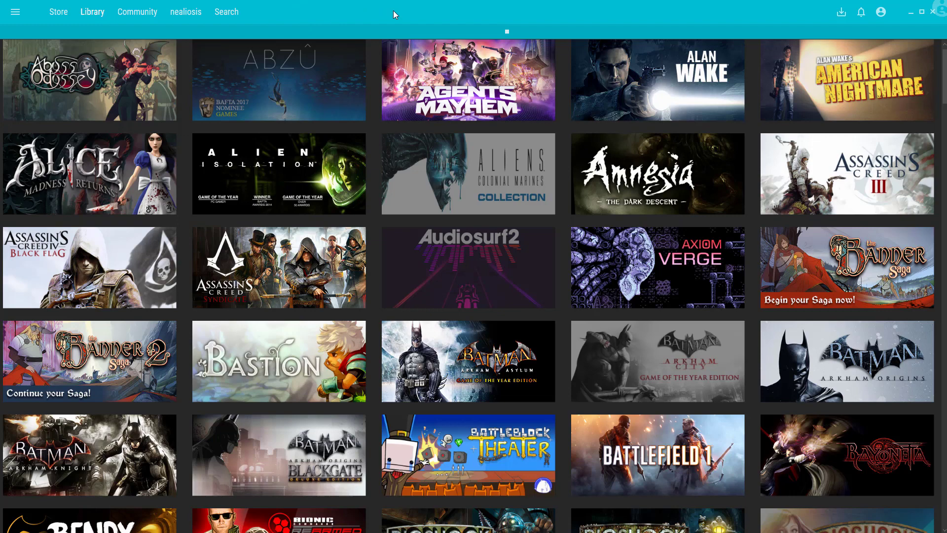
- Exit the reskinned Steam client from its main menu
left_click(16, 12)
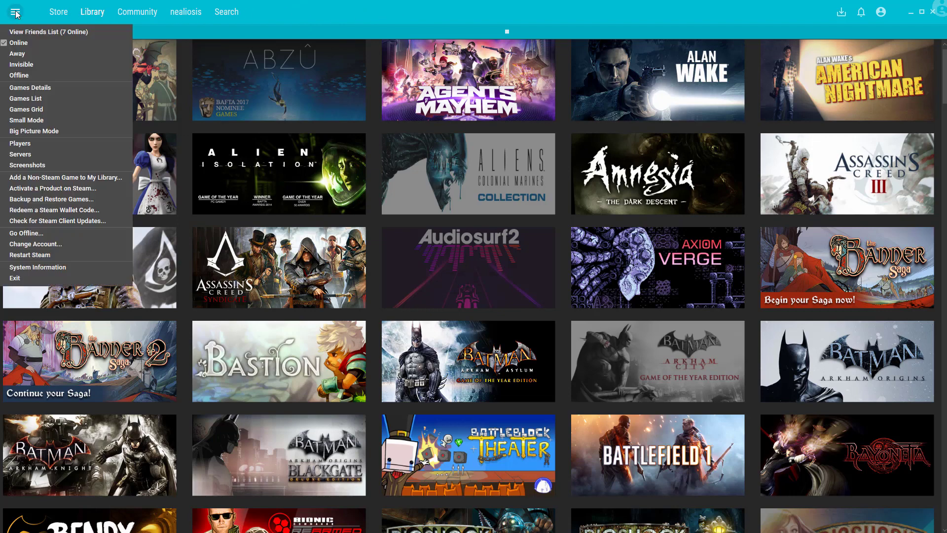
left_click(20, 278)
- Return to the skins Explorer window and open the Air-for-Steam-2018-1114 folder
key("alt+Tab")
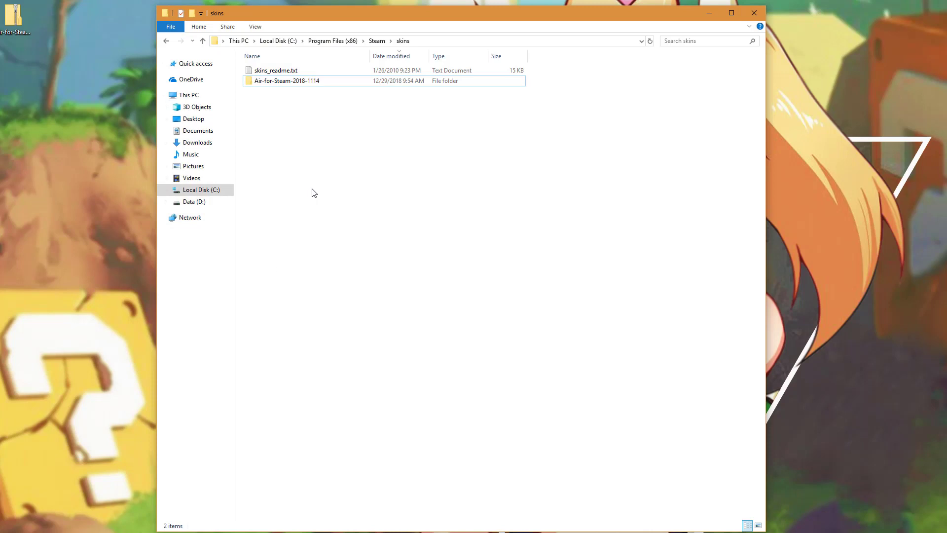
double_click(298, 83)
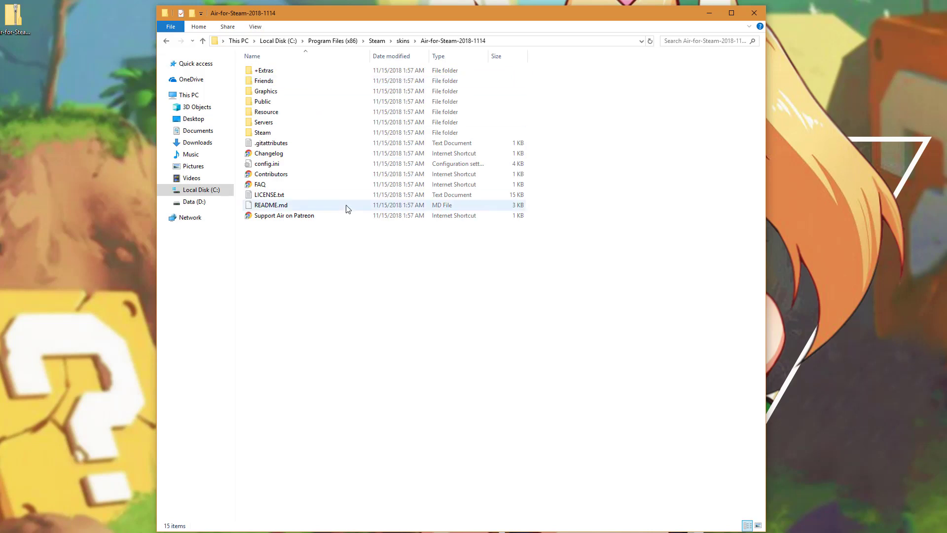
- Copy the Friends, Graphics, Resource and Steam folders from +Extras > Themes > Dark
double_click(268, 75)
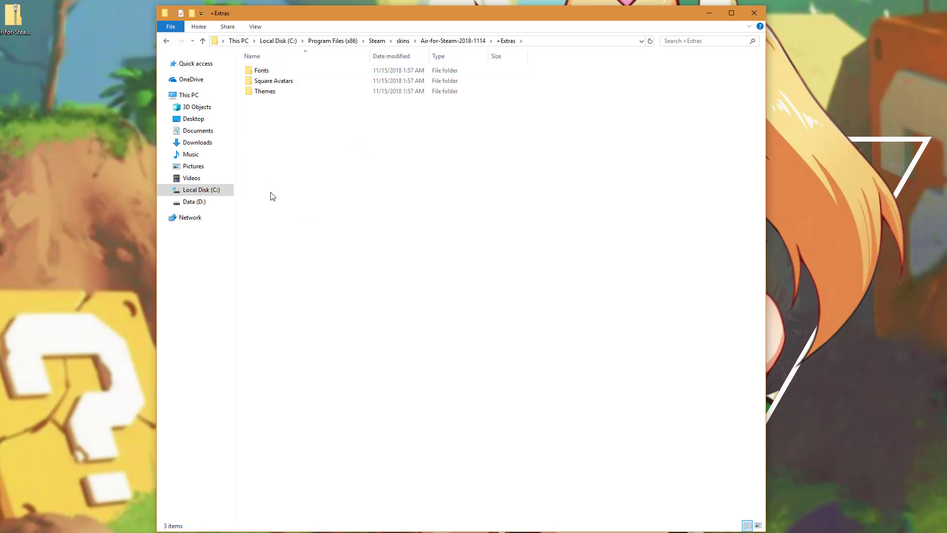
double_click(268, 92)
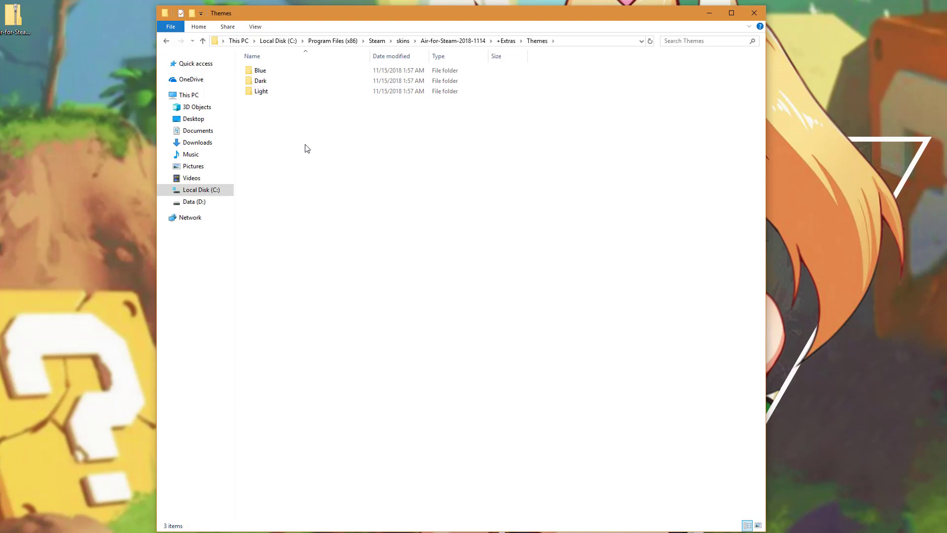
double_click(263, 81)
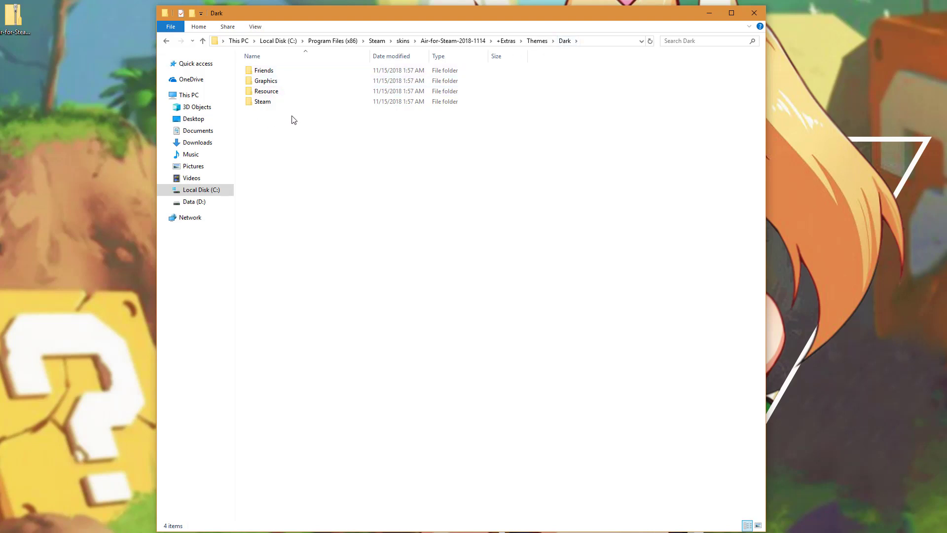
left_click_drag(291, 118, 253, 65)
right_click(271, 86)
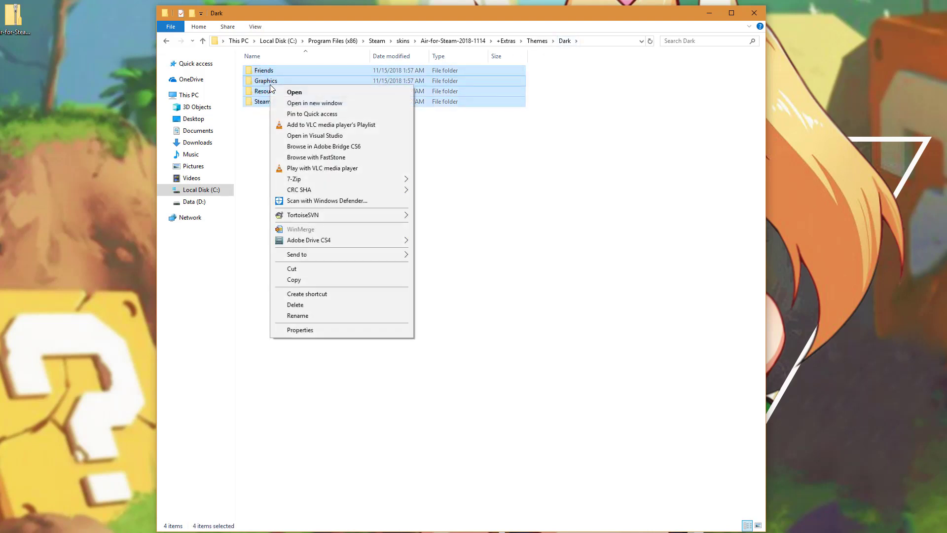
left_click(318, 280)
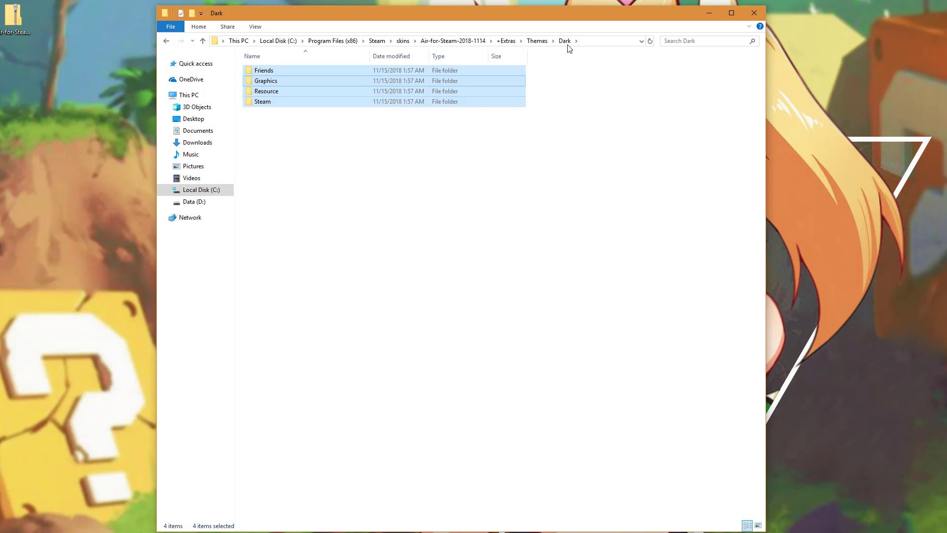
- Paste them into Air-for-Steam-2018-1114, replacing the existing files
left_click(456, 43)
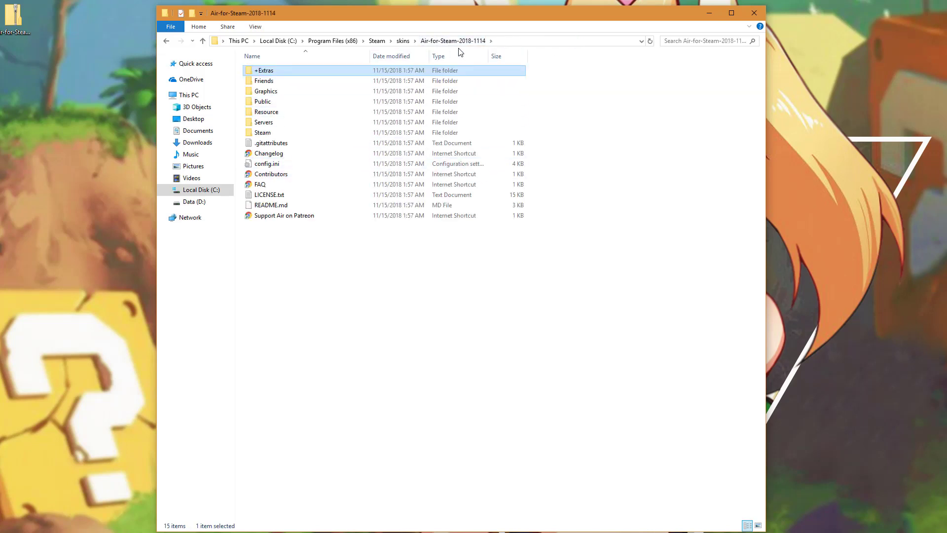
left_click(302, 250)
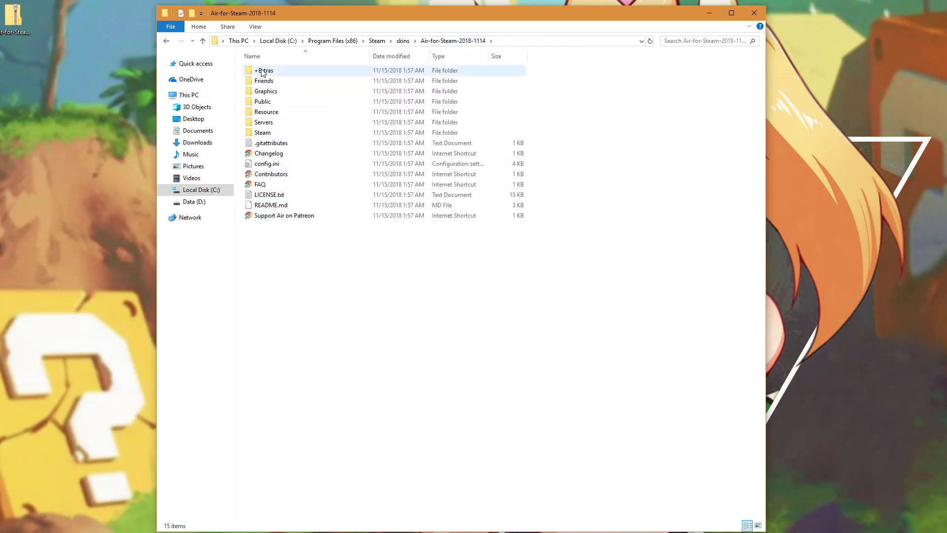
right_click(301, 236)
left_click(333, 303)
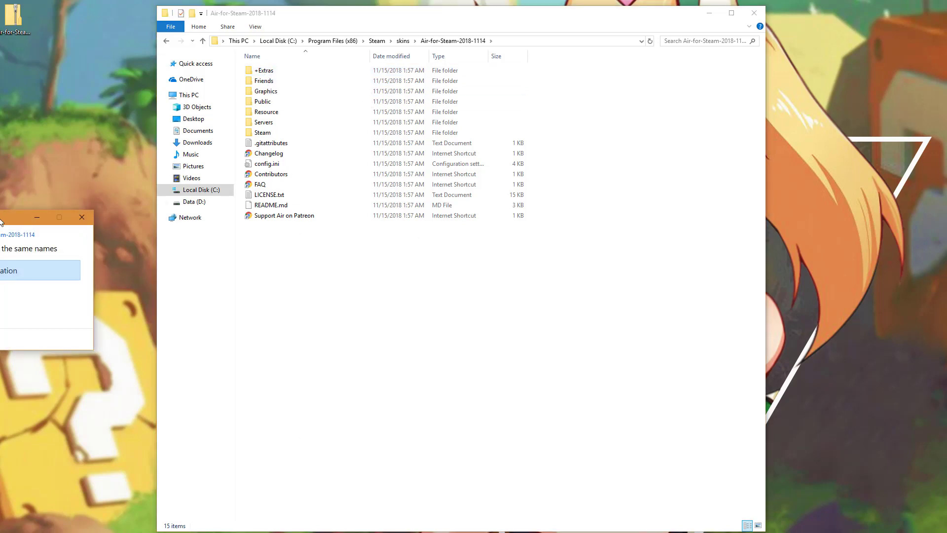
left_click_drag(1, 218, 404, 167)
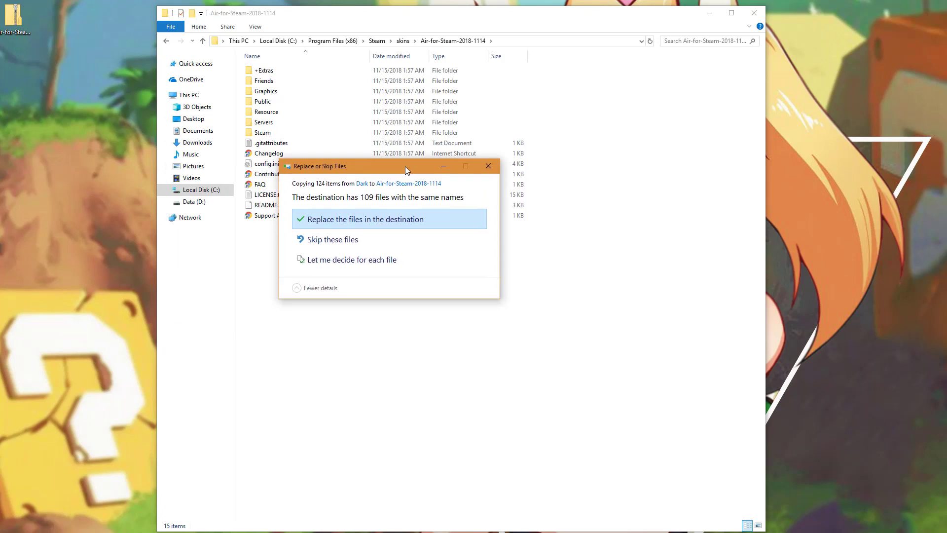
left_click(372, 219)
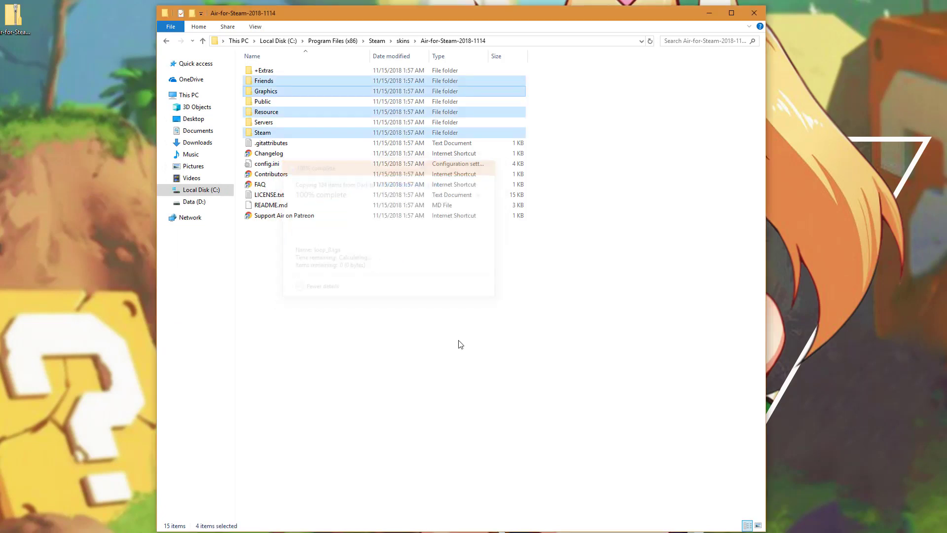
left_click(460, 344)
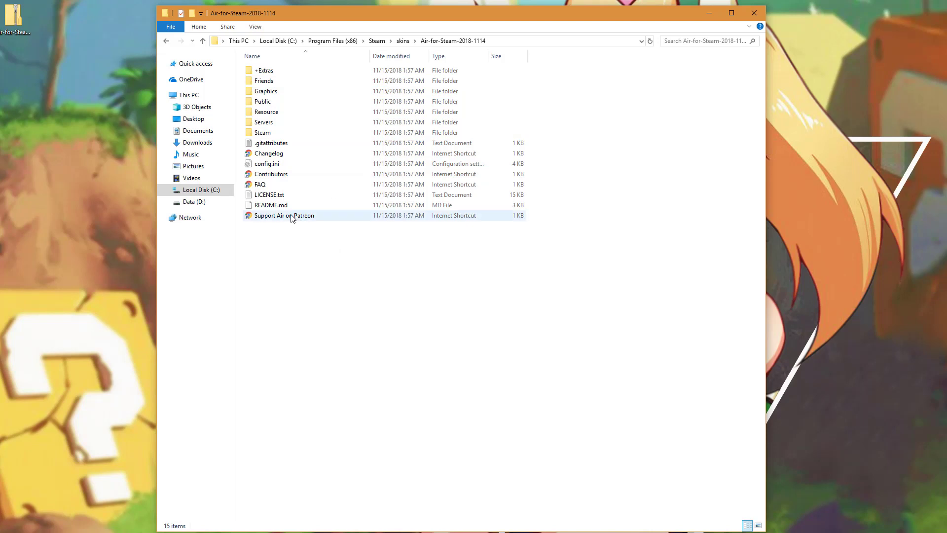
- Open config.ini in Notepad++
left_click(274, 166)
right_click(274, 166)
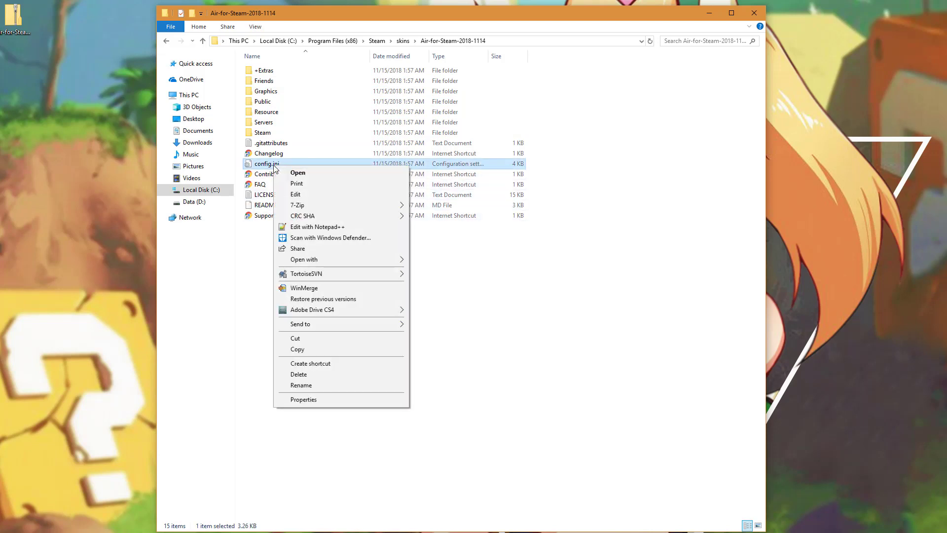
left_click(304, 224)
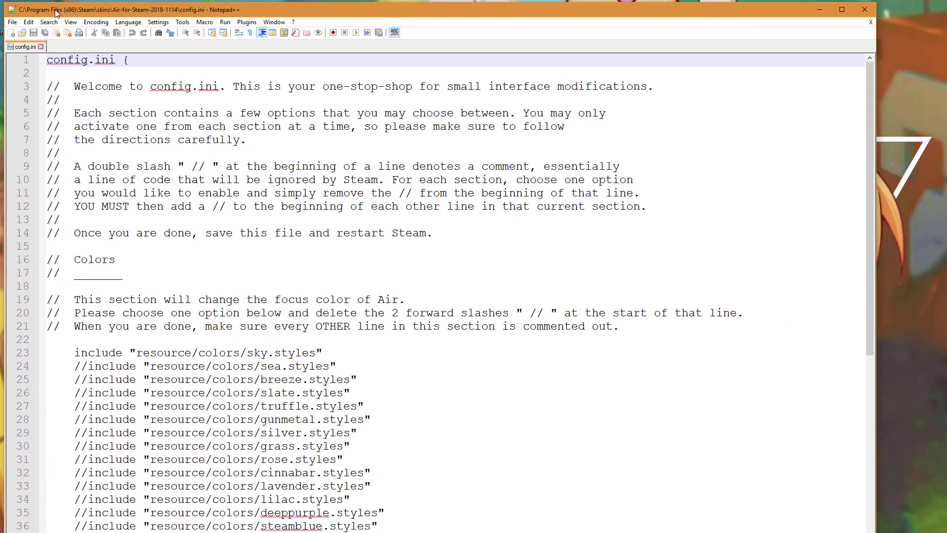
- Comment out the sky.styles include and uncomment the kdeplasma5-darkbreeze.styles line
scroll(382, 349, "down", 4)
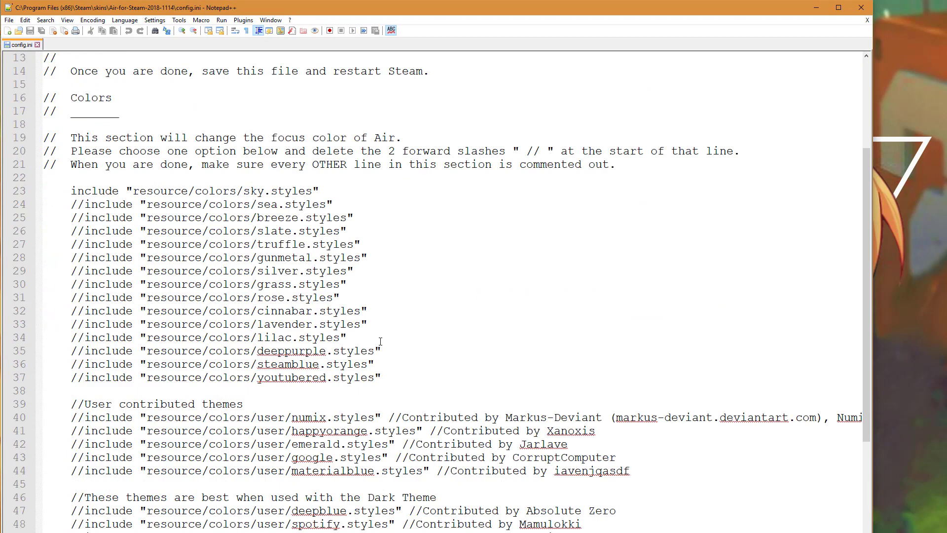
left_click(71, 191)
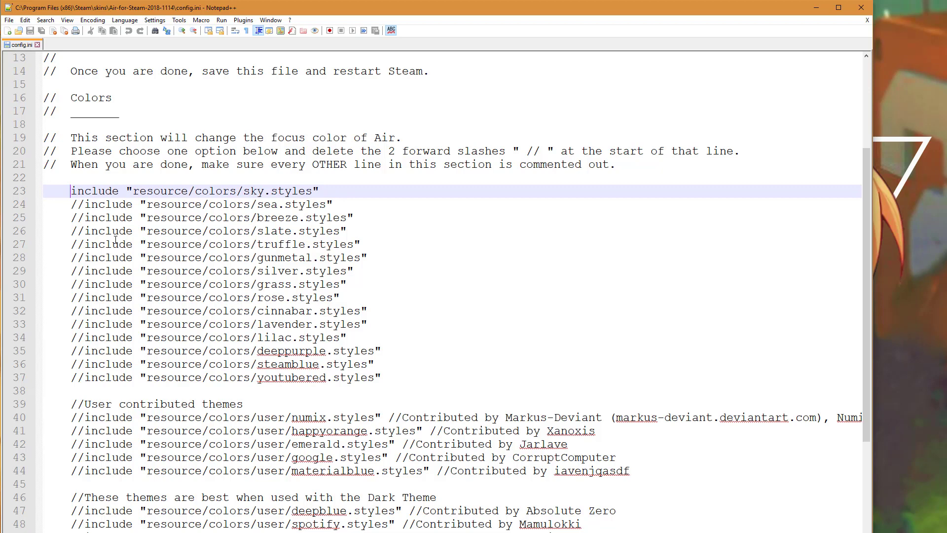
type("//")
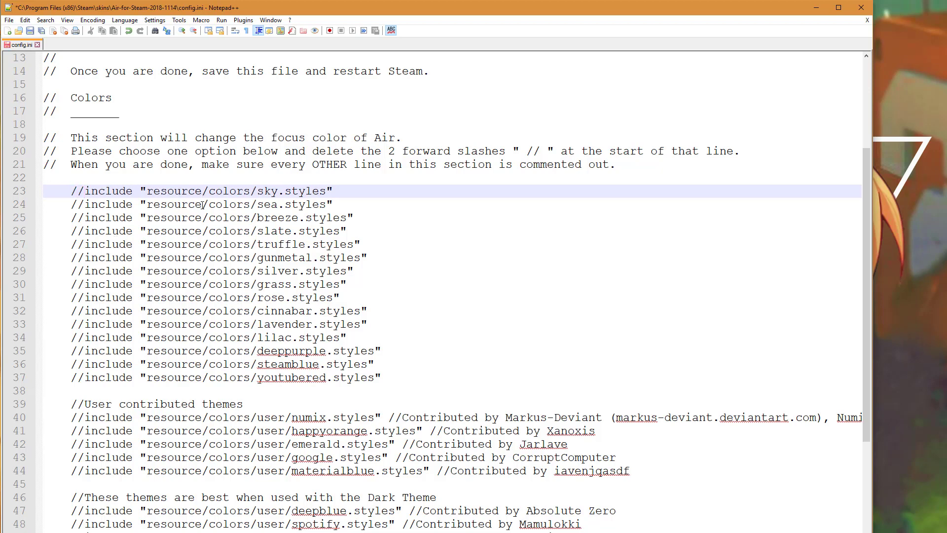
scroll(210, 355, "down", 1)
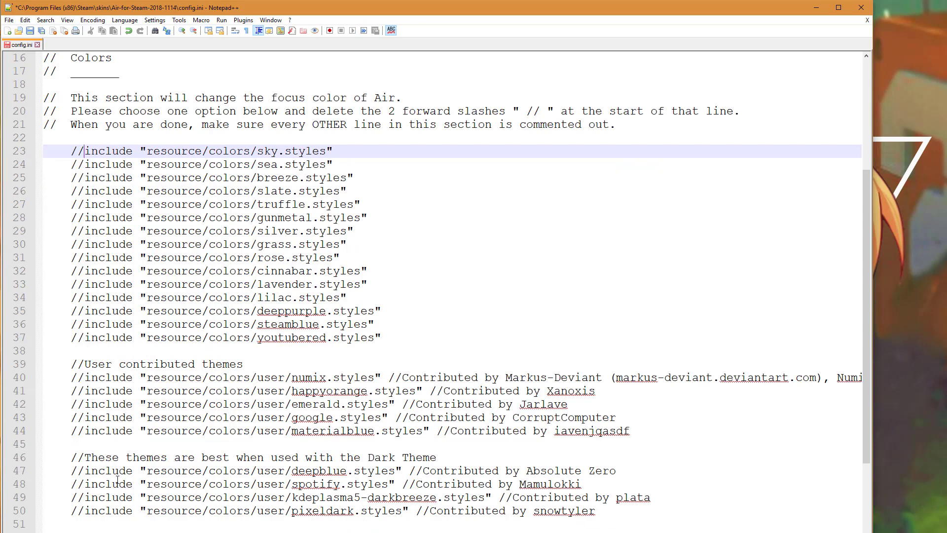
left_click(116, 498)
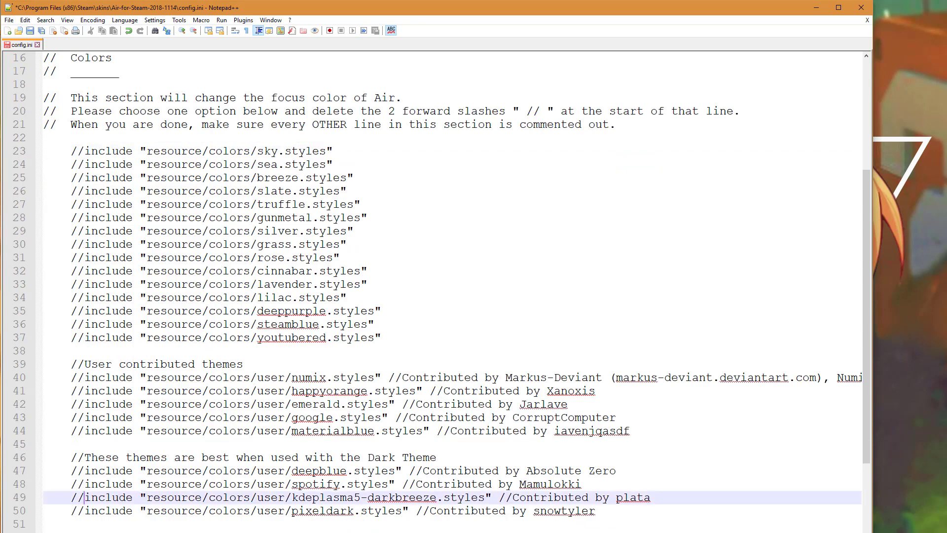
key("BackSpace")
key("BackSpace")
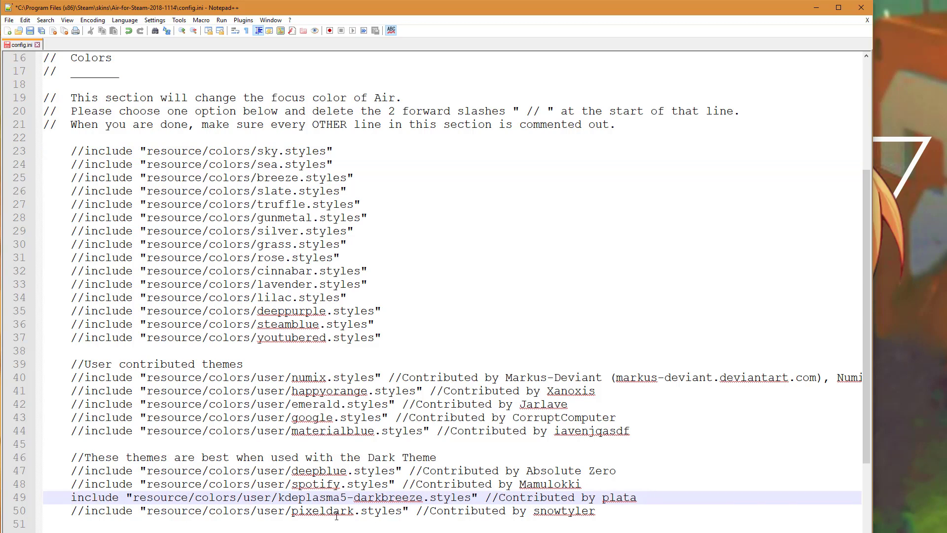
- Confirm the _dark.styles include on line 64 is active, save config.ini and close Notepad++
scroll(336, 515, "down", 2)
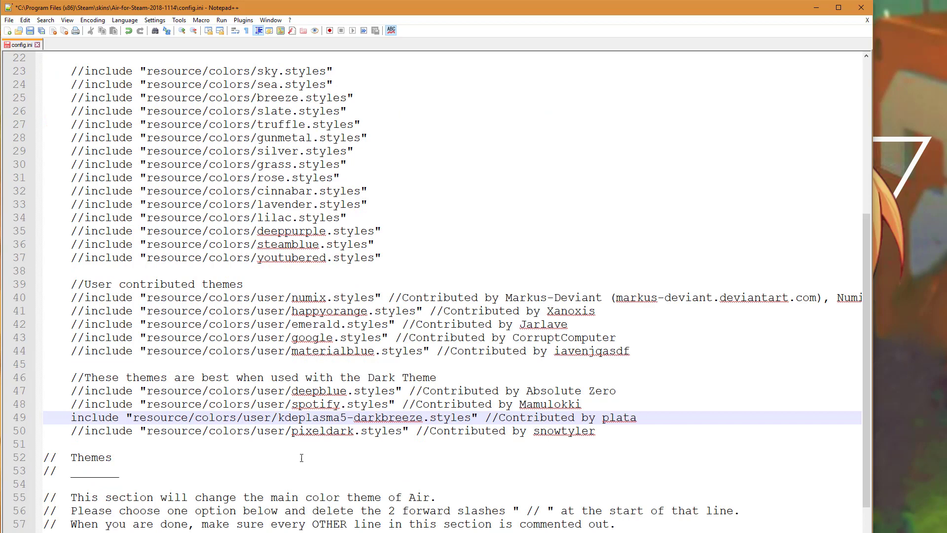
left_click_drag(424, 418, 250, 418)
scroll(312, 490, "down", 4)
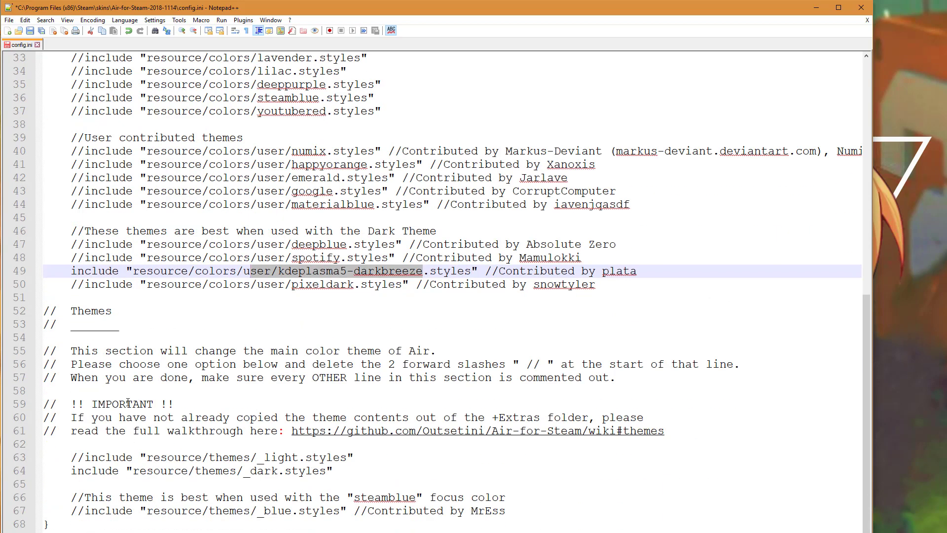
left_click(73, 471)
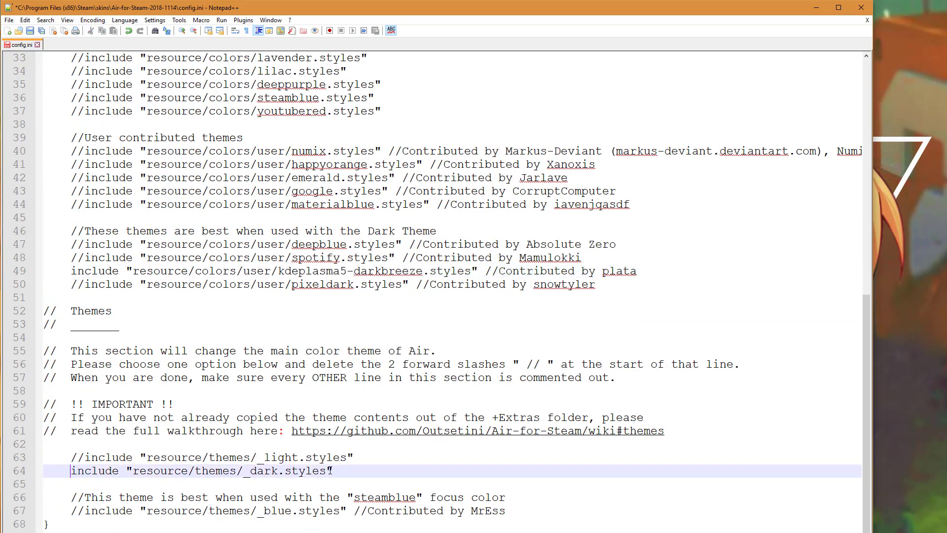
left_click_drag(330, 471, 73, 470)
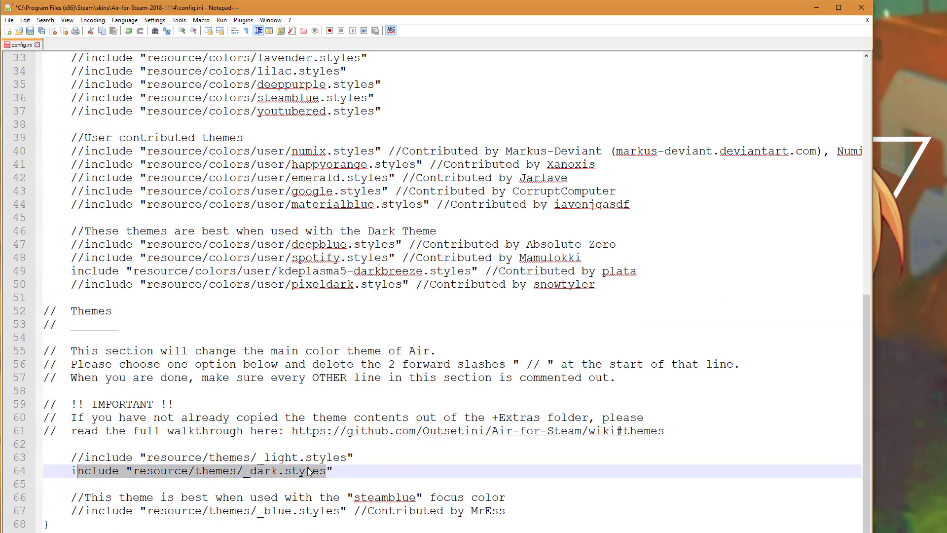
left_click(335, 471)
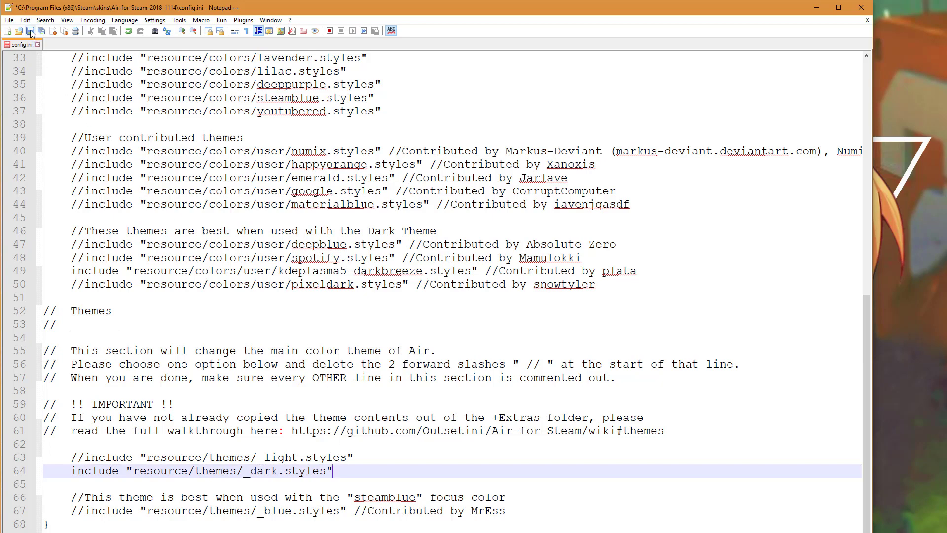
key("ctrl+s")
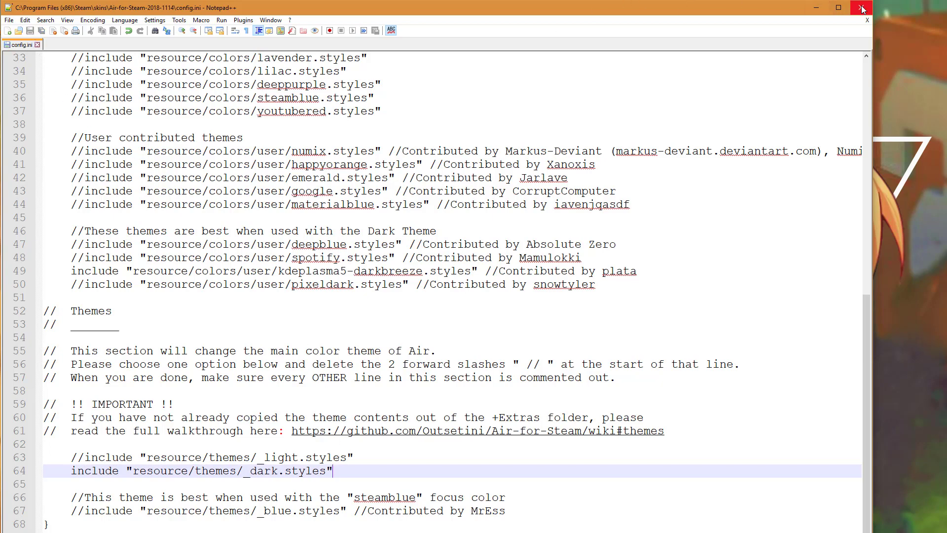
left_click(860, 8)
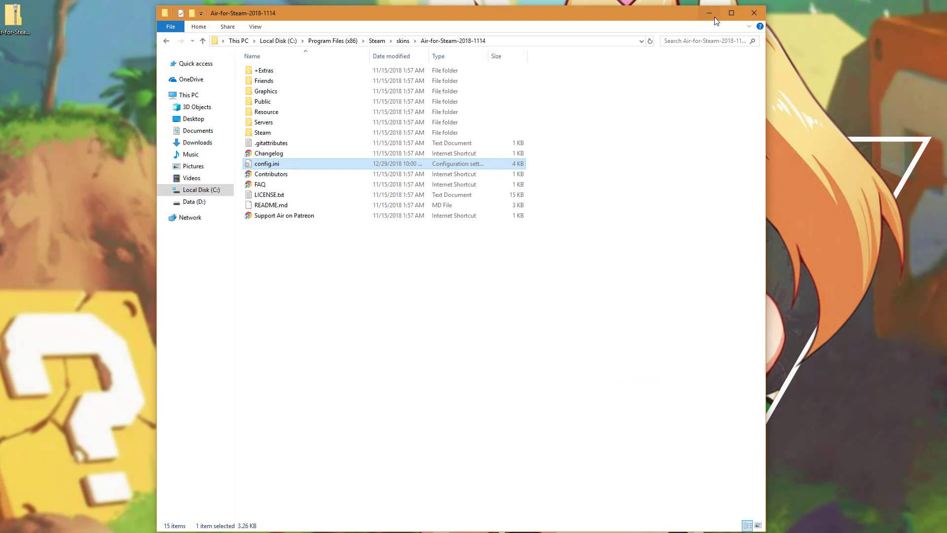